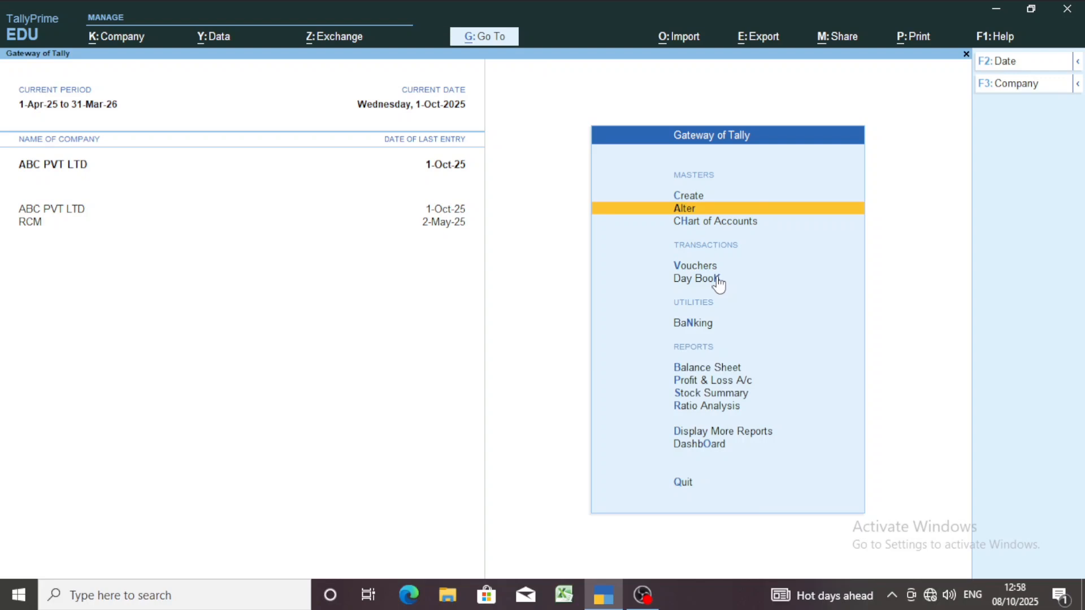
# Start a contra voucher and credit Cash with 1,00,000
pyautogui.press('Down')
pyautogui.press('Down')
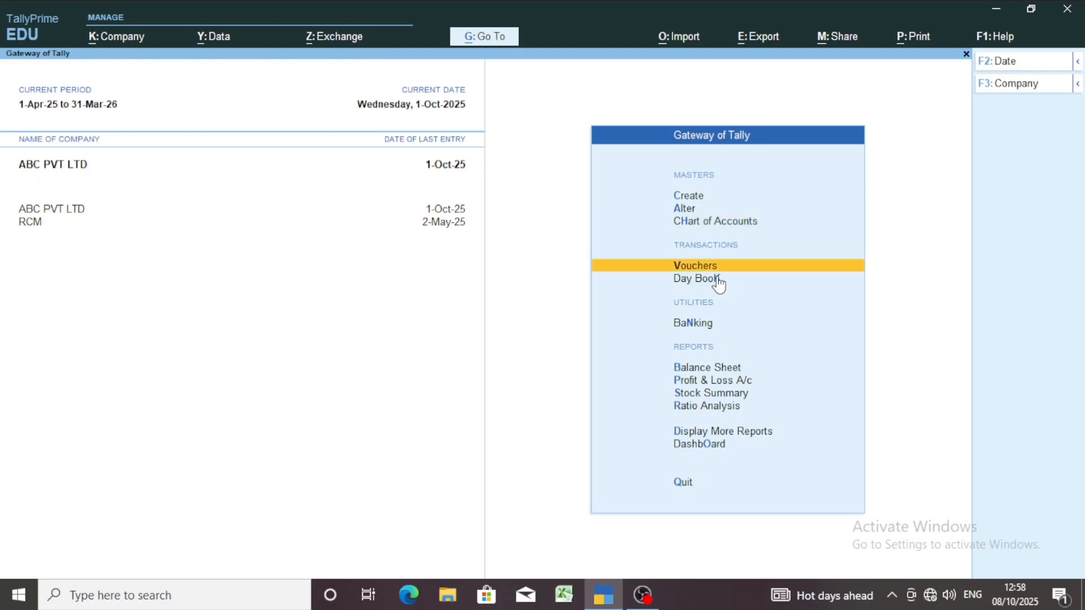
pyautogui.press('Return')
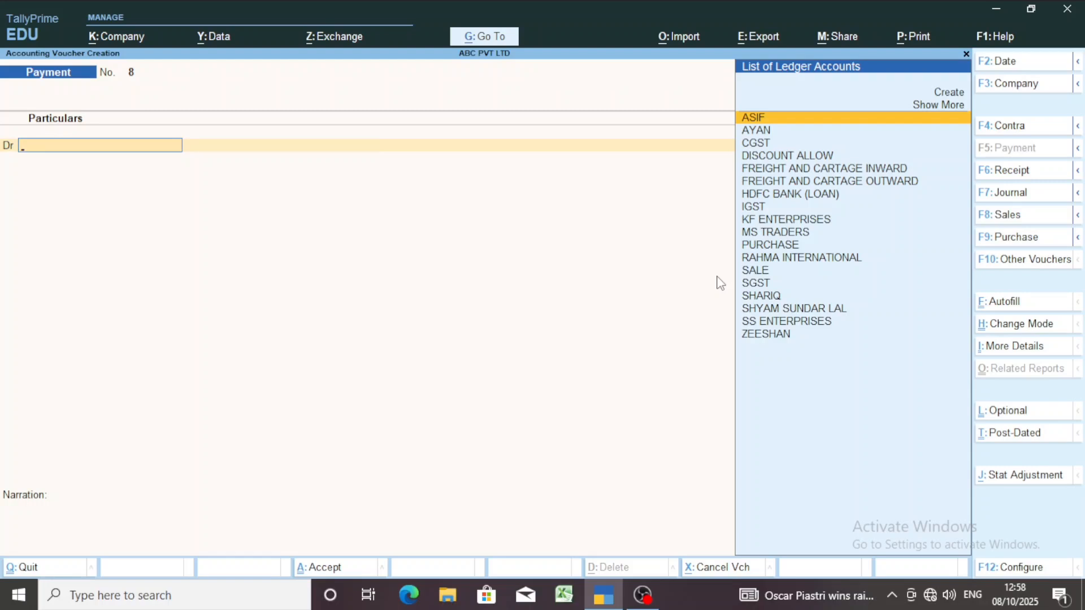
pyautogui.press('F4')
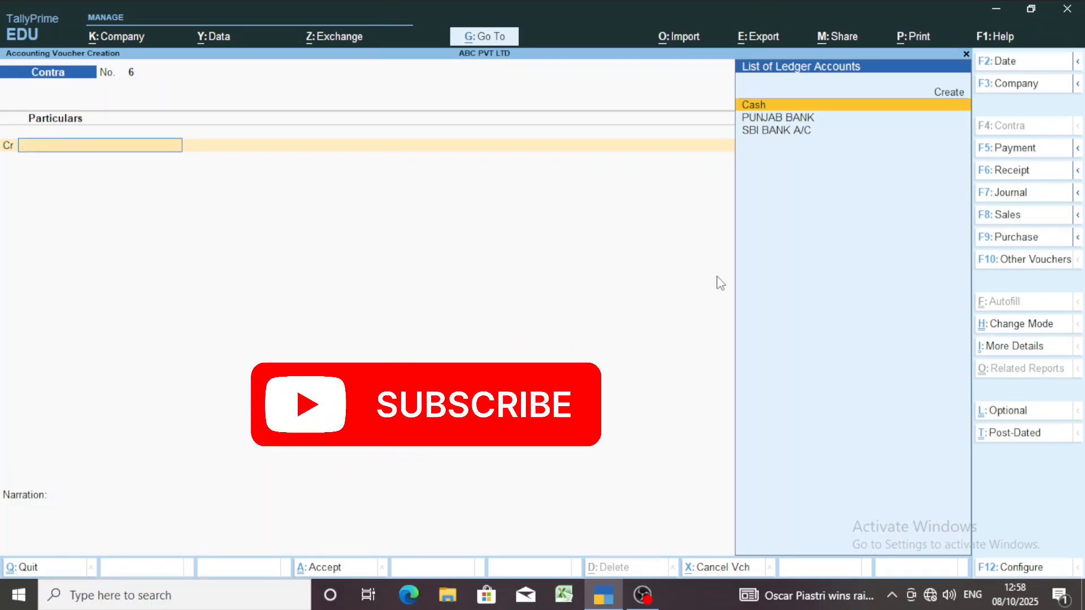
pyautogui.press('Return')
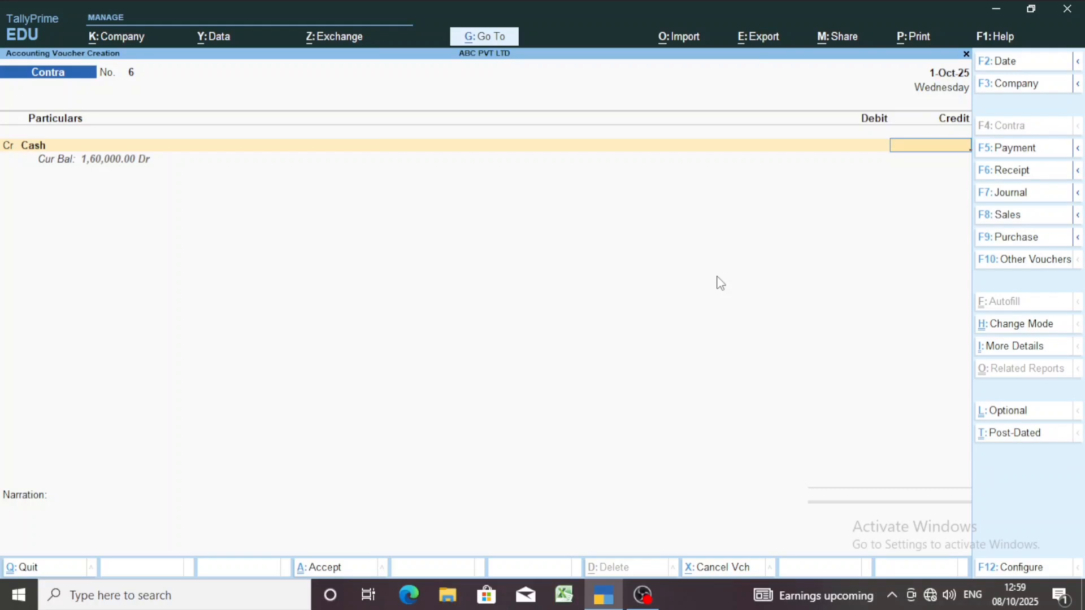
pyautogui.write('00,000')
pyautogui.press('Return')
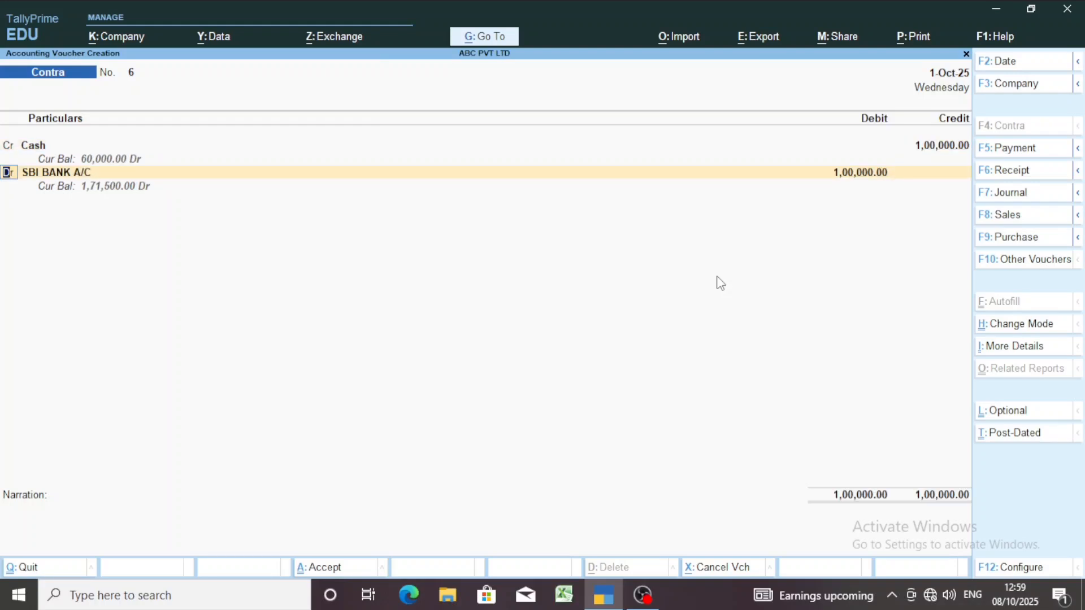
# Replace SBI BANK A/C on the debit line with a new PETTY CASH ledger created under Cash-in-Hand
pyautogui.press('Return')
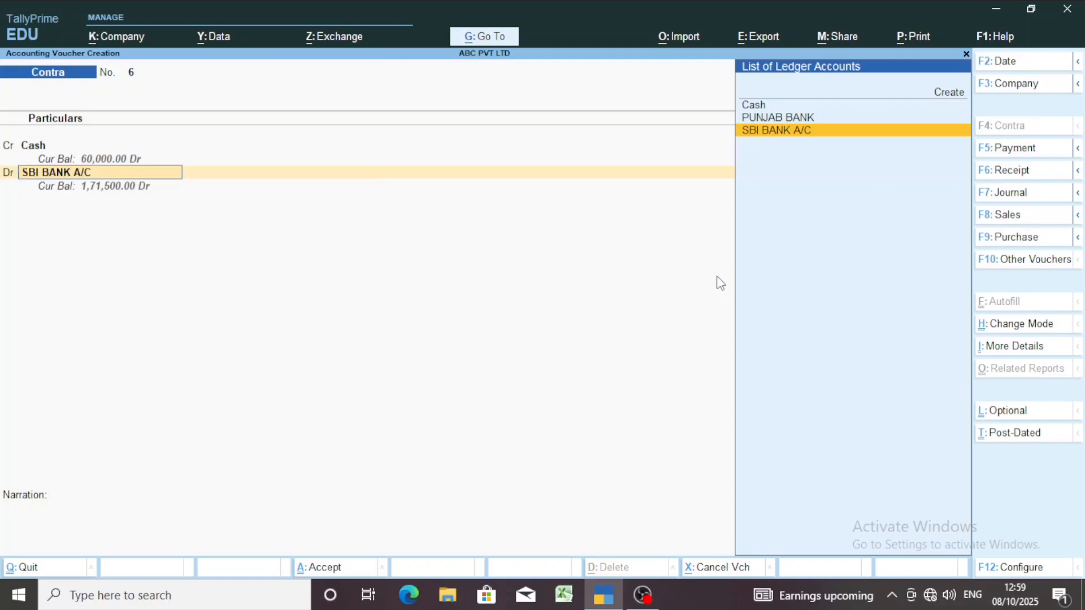
pyautogui.press('ctrl')
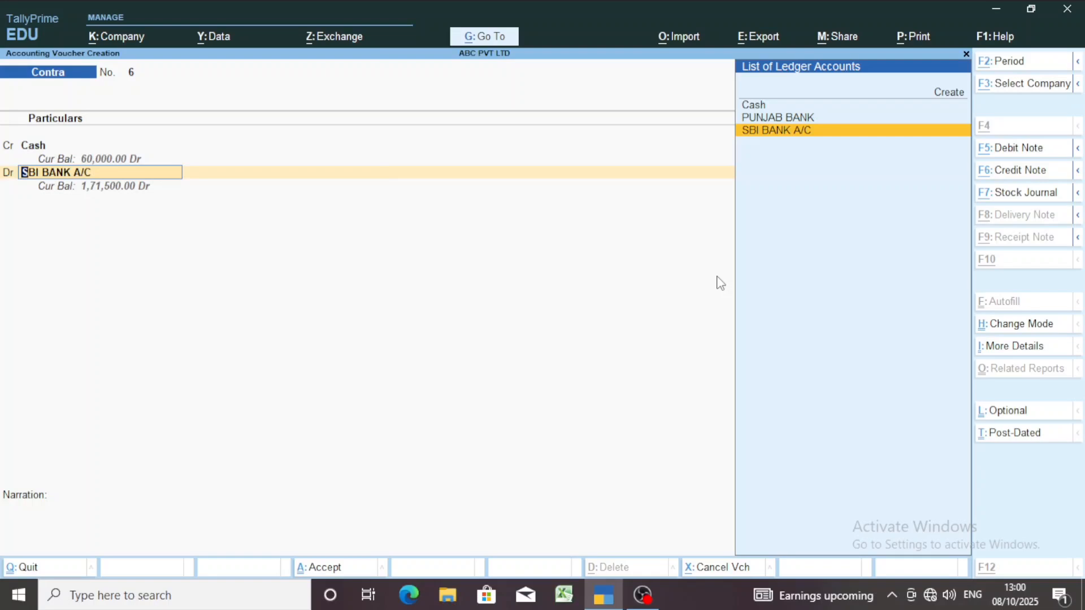
pyautogui.hotkey('alt', 'c')
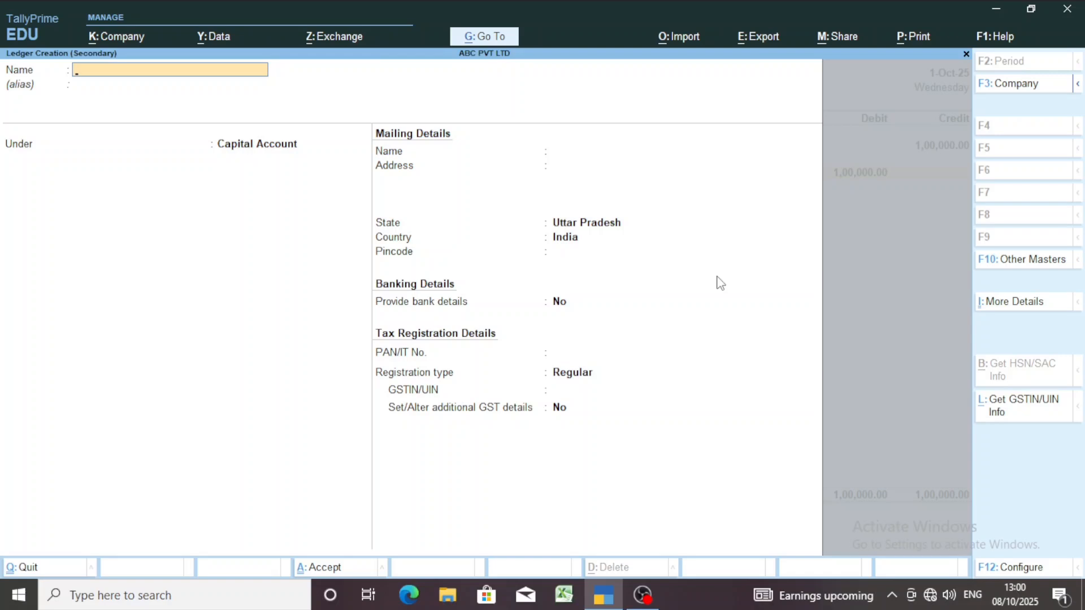
pyautogui.write('PETTY CASH')
pyautogui.press('Return')
pyautogui.press('Return')
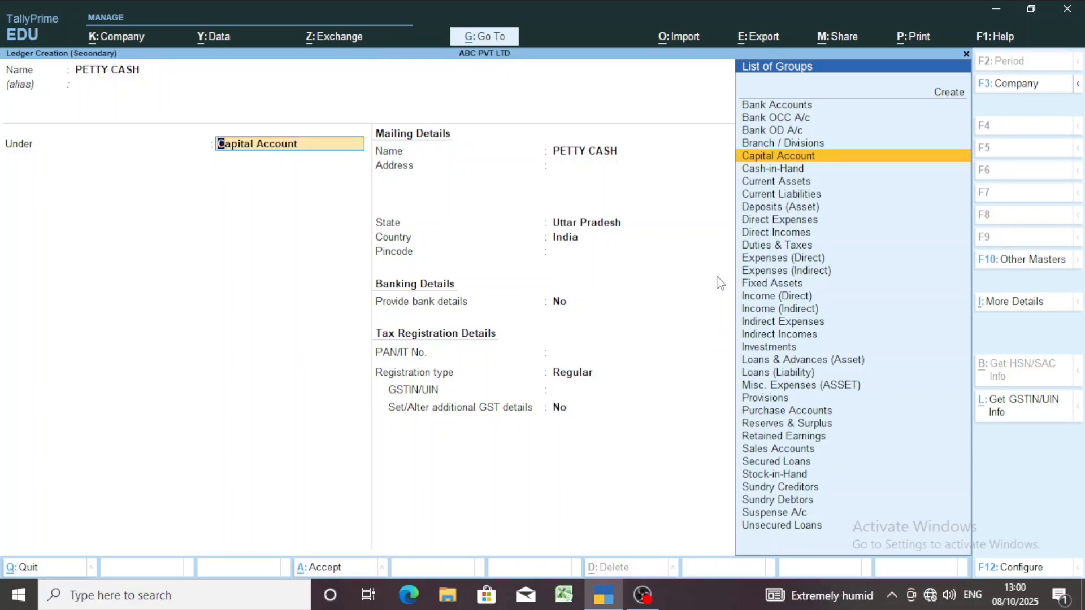
pyautogui.write('CASH')
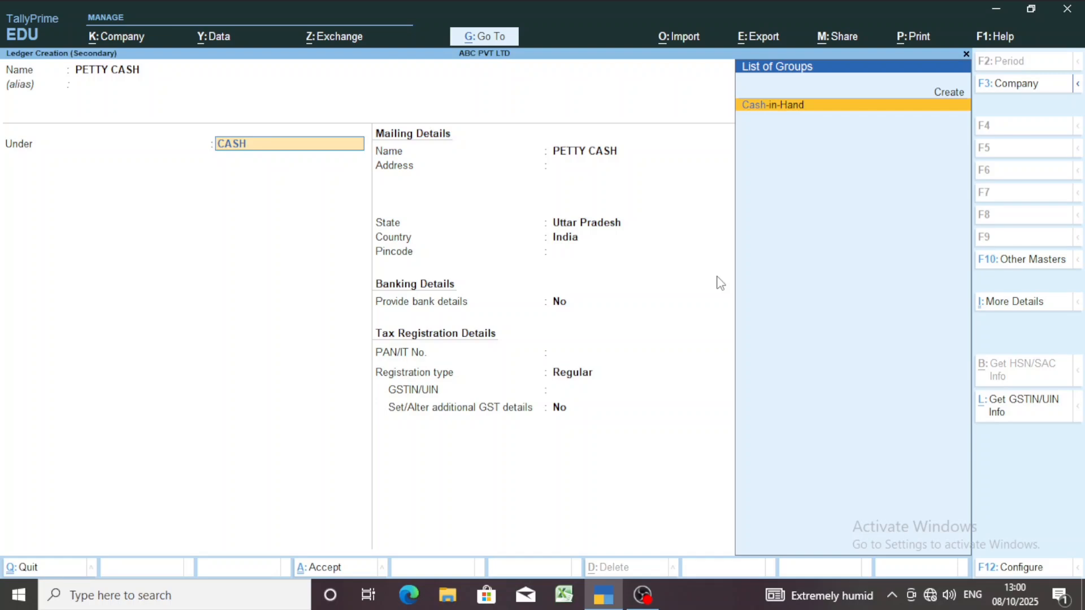
pyautogui.press('Return')
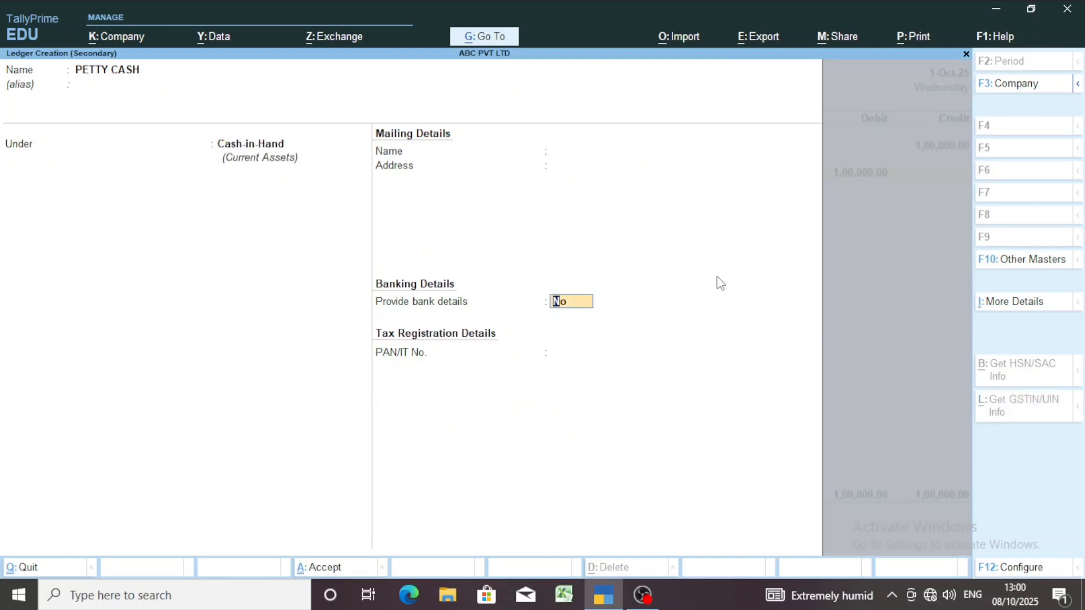
pyautogui.press('Return')
pyautogui.press('Return')
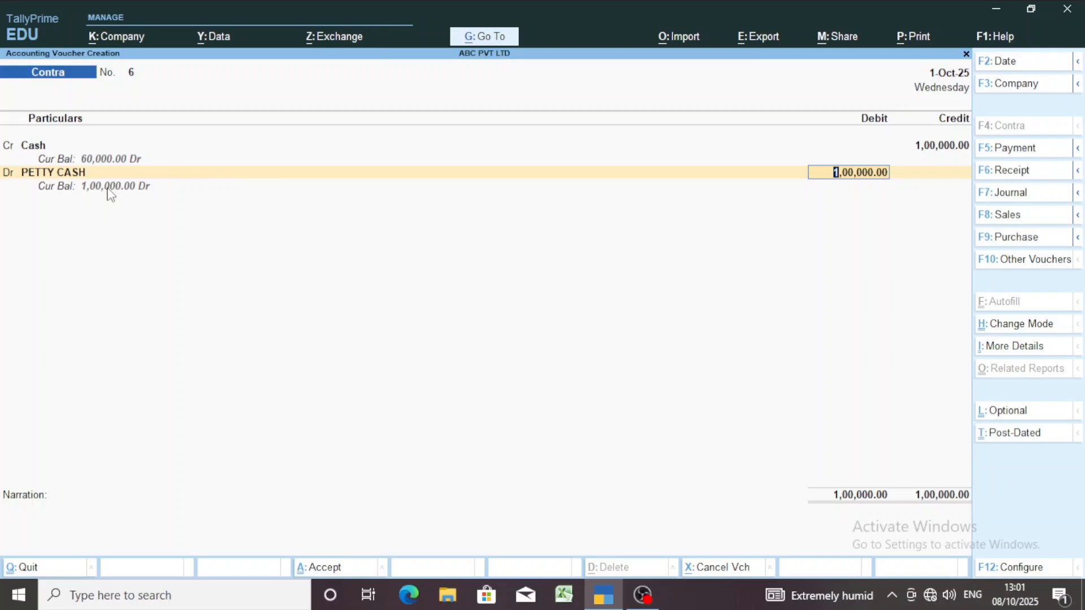
# Accept the 1,00,000 debit to PETTY CASH and save the contra voucher without a narration
pyautogui.press('Return')
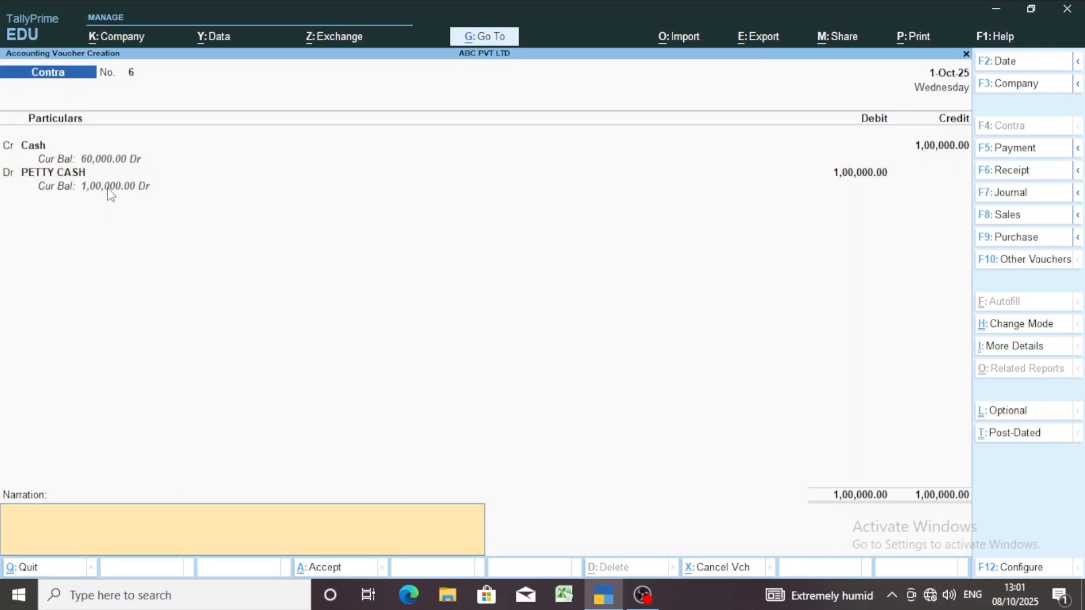
pyautogui.press('Return')
pyautogui.press('Return')
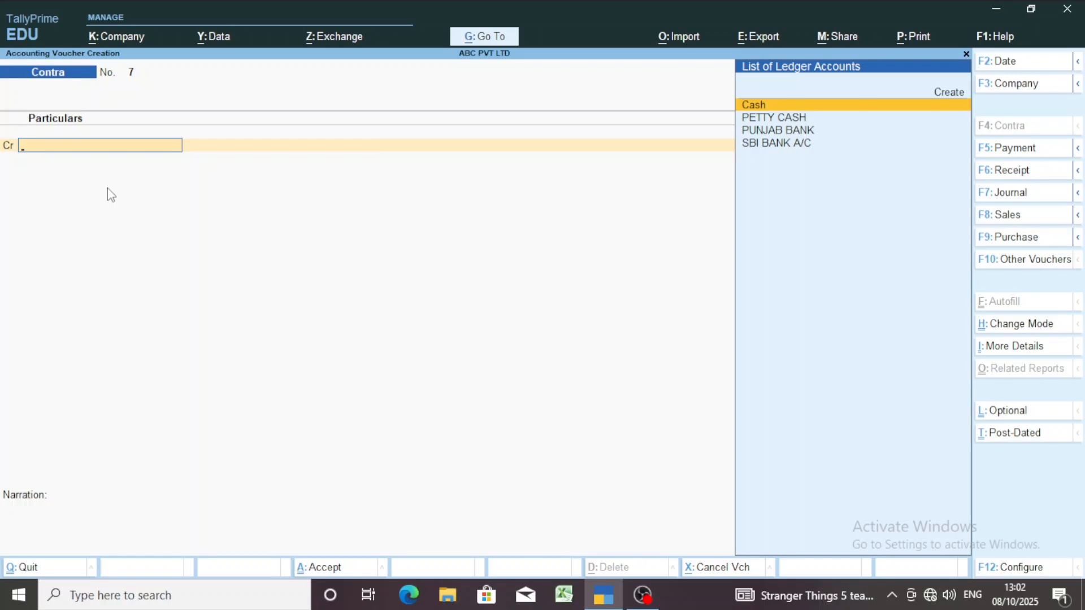
# Start a payment voucher and, for its debit line, begin a new TEA ledger grouped under Indirect Expenses
pyautogui.press('F5')
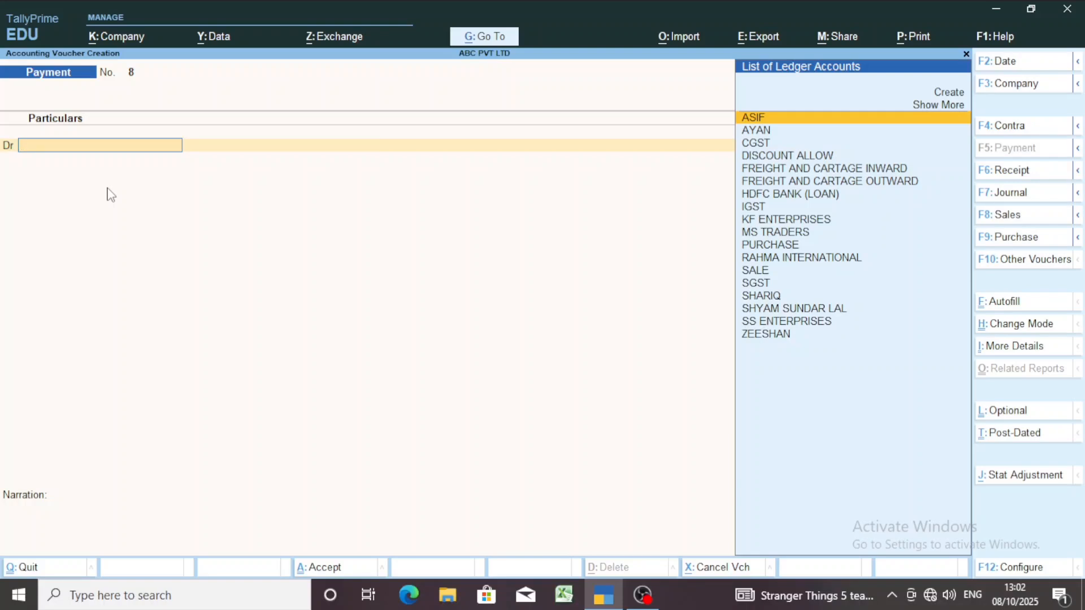
pyautogui.press('ctrl')
pyautogui.hotkey('alt', 'c')
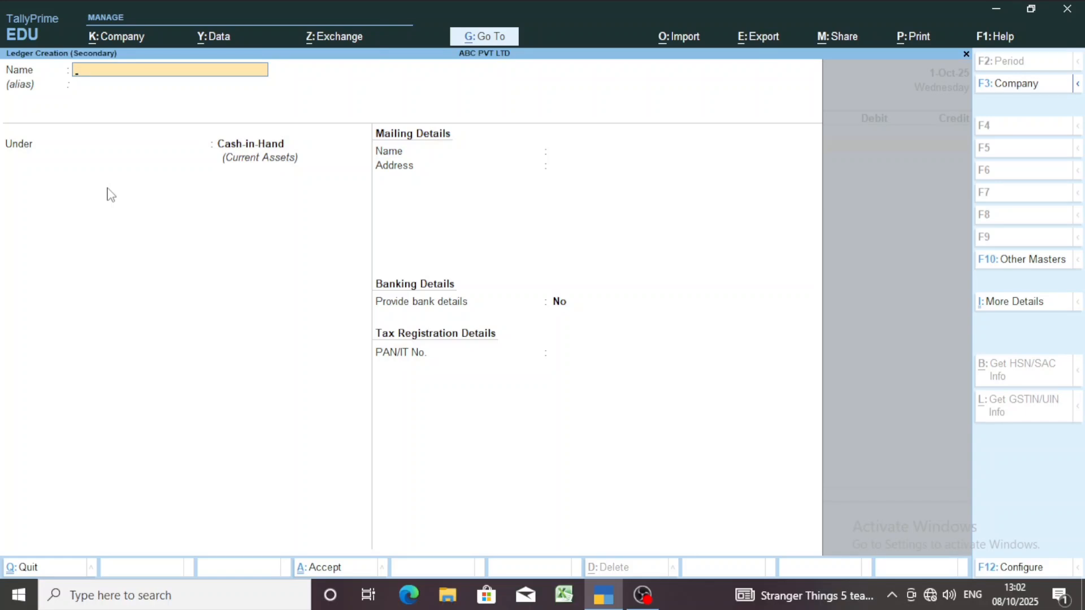
pyautogui.write('TEA')
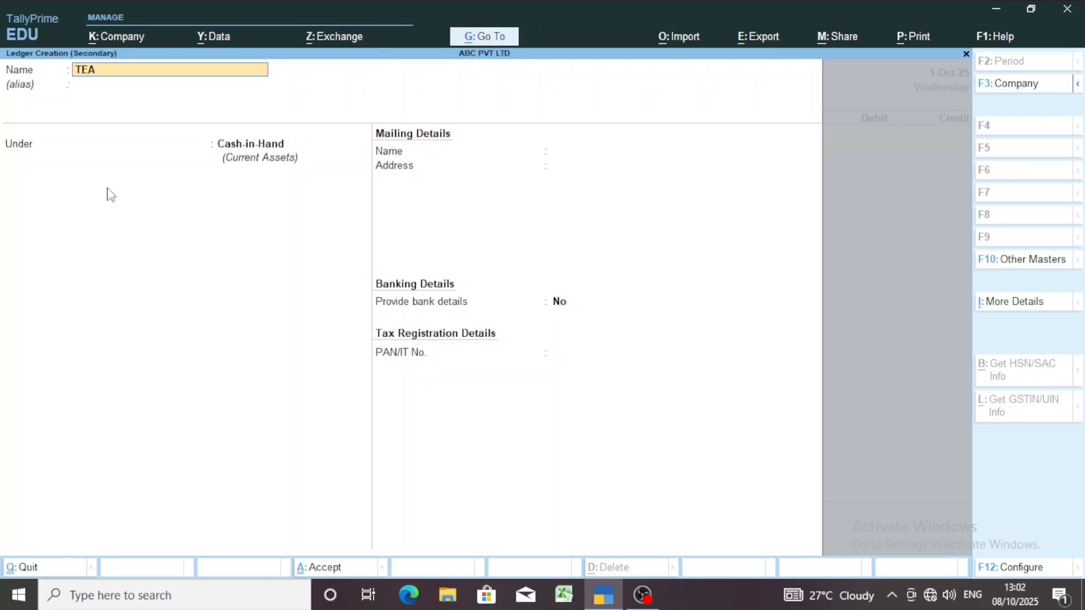
pyautogui.press('Return')
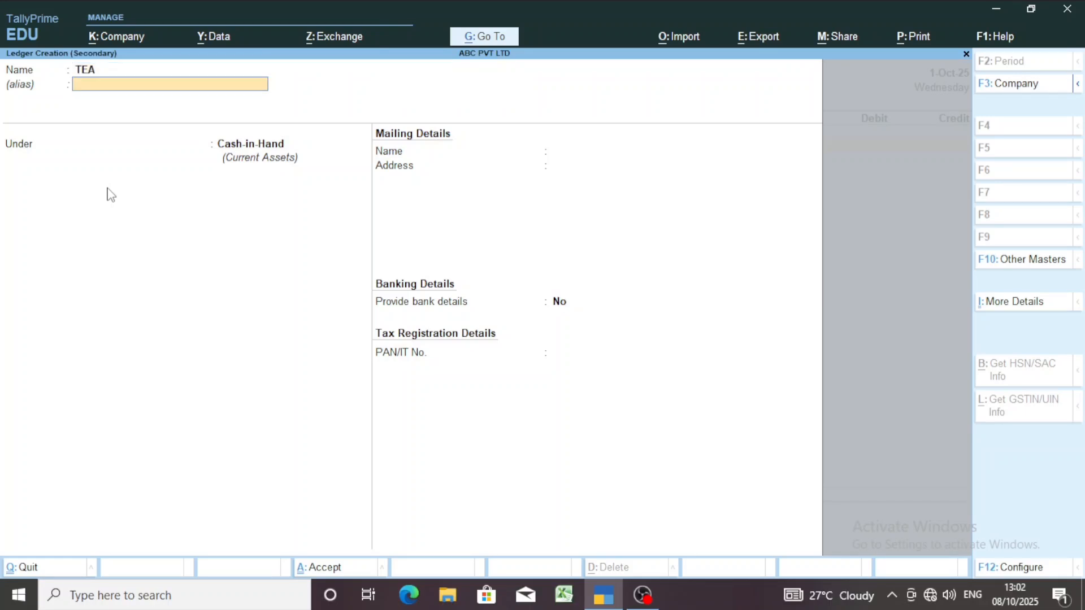
pyautogui.press('Return')
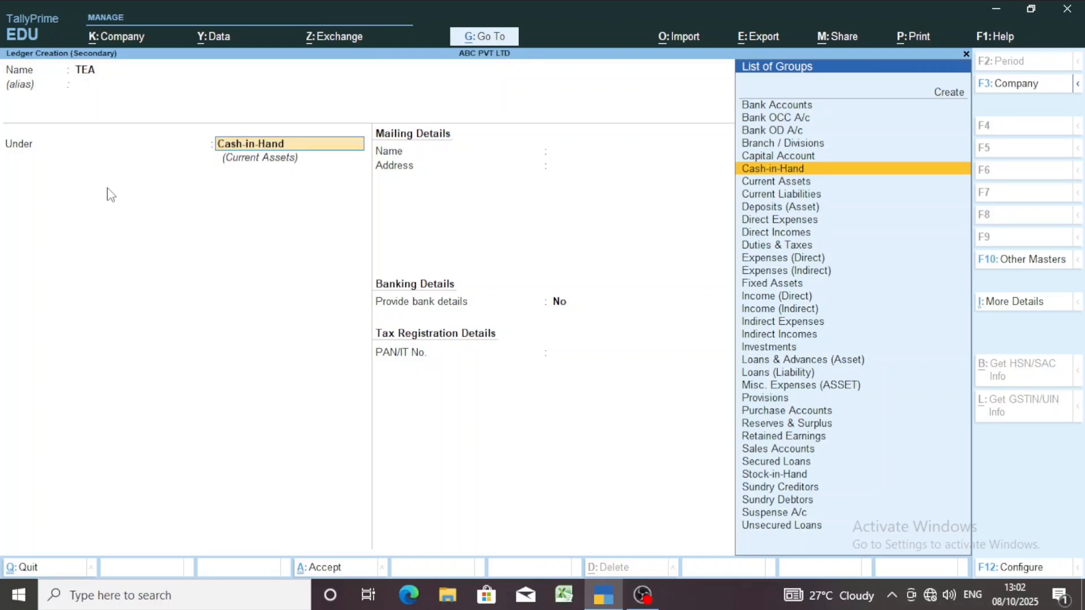
pyautogui.write('IND')
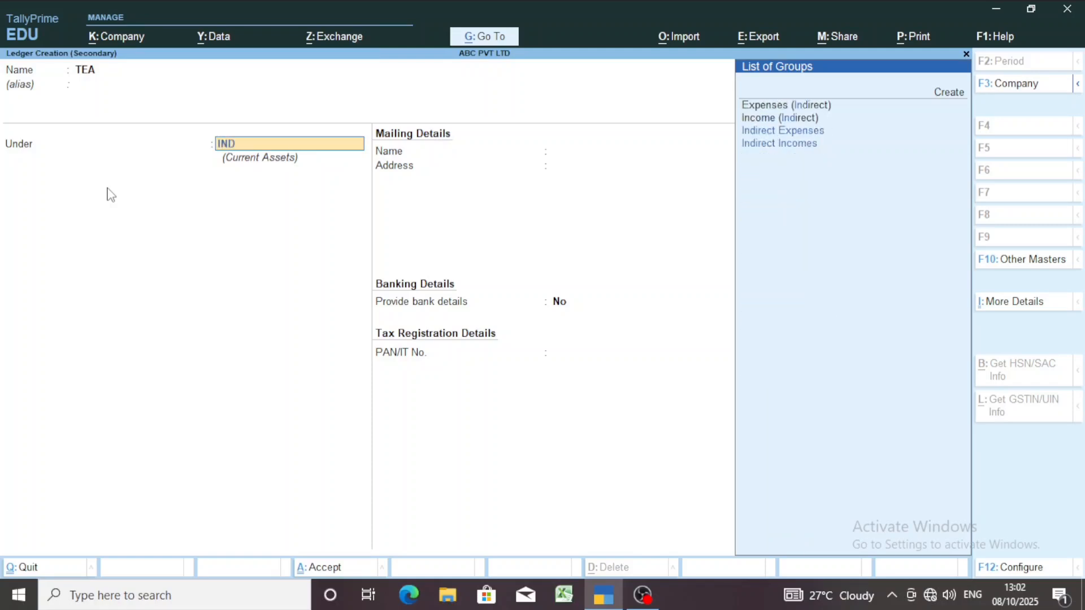
pyautogui.press('Up')
pyautogui.press('Up')
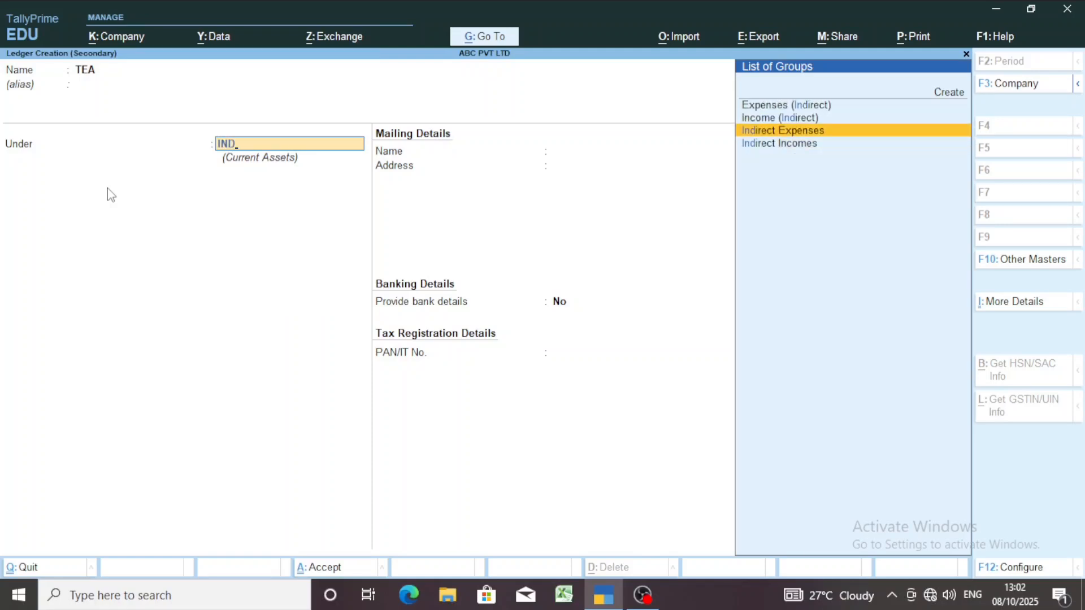
pyautogui.press('Return')
pyautogui.press('Return')
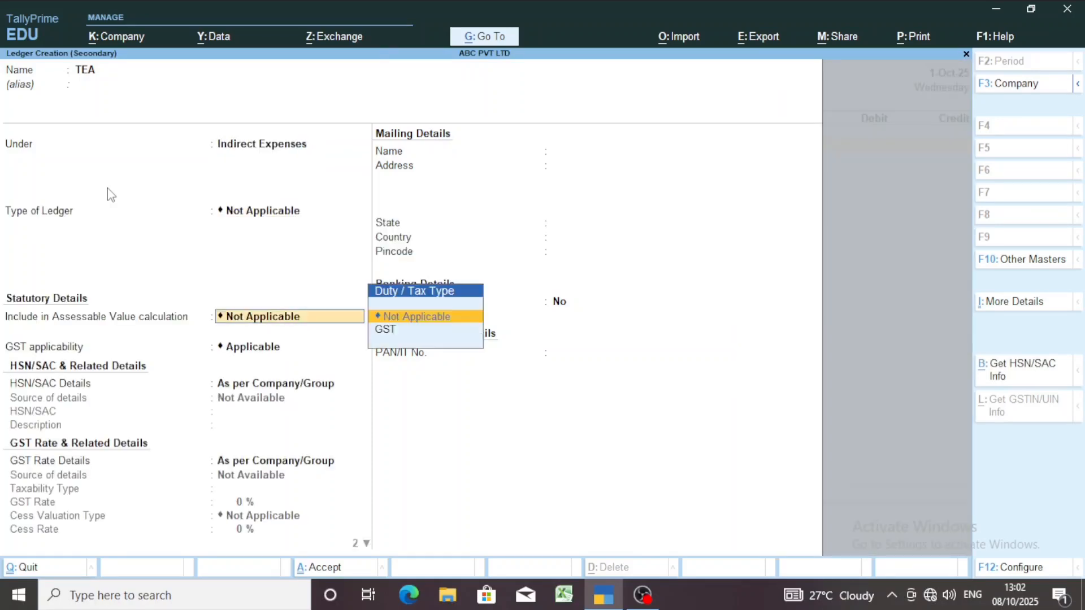
# Set the TEA ledger's GST applicability to Not Applicable and save the ledger
pyautogui.press('Return')
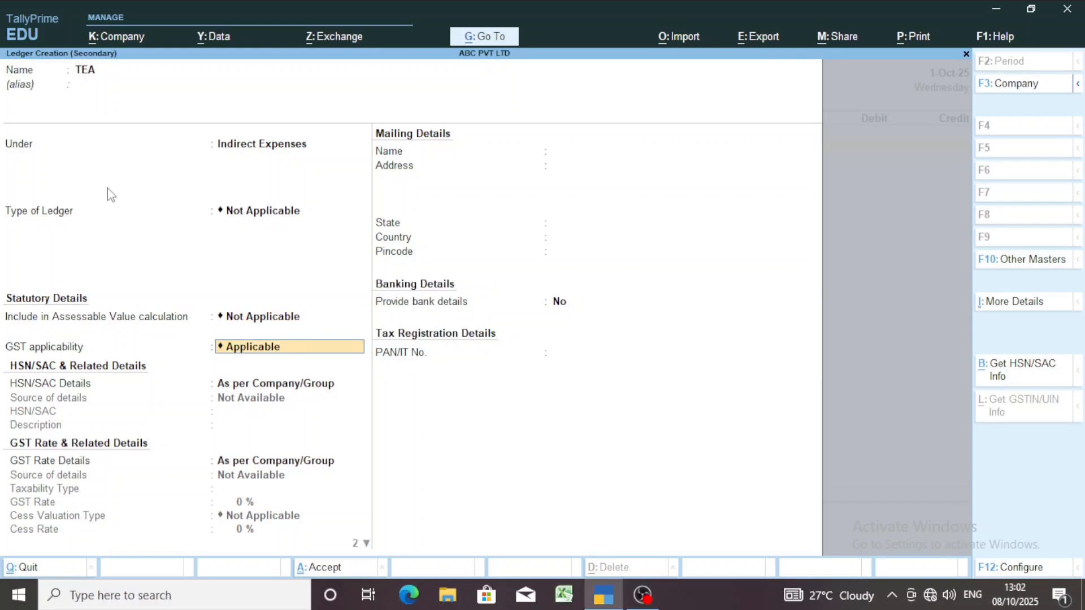
pyautogui.press('BackSpace')
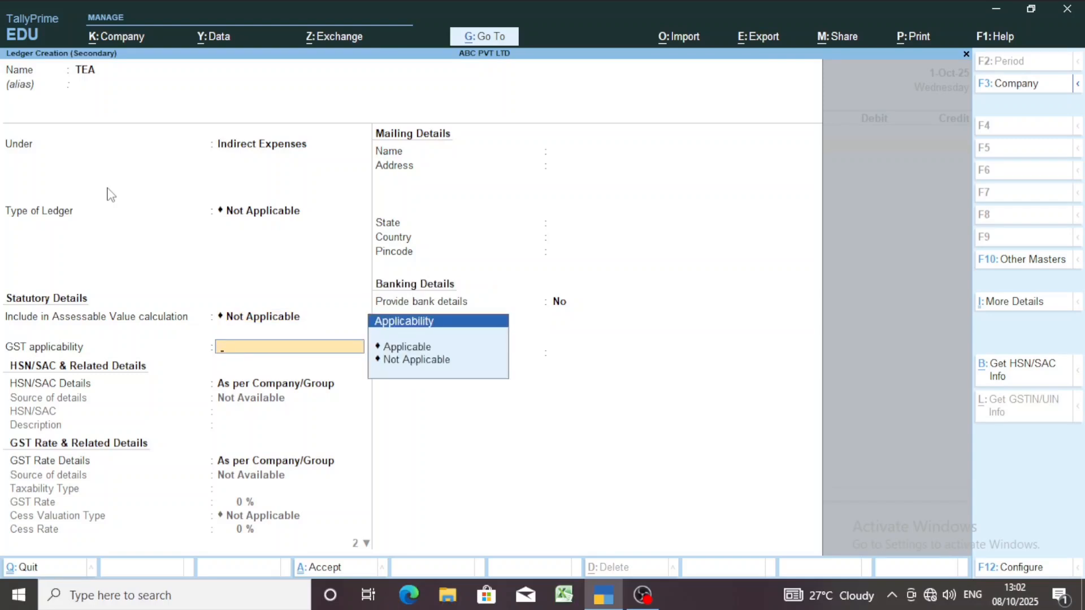
pyautogui.press('Down')
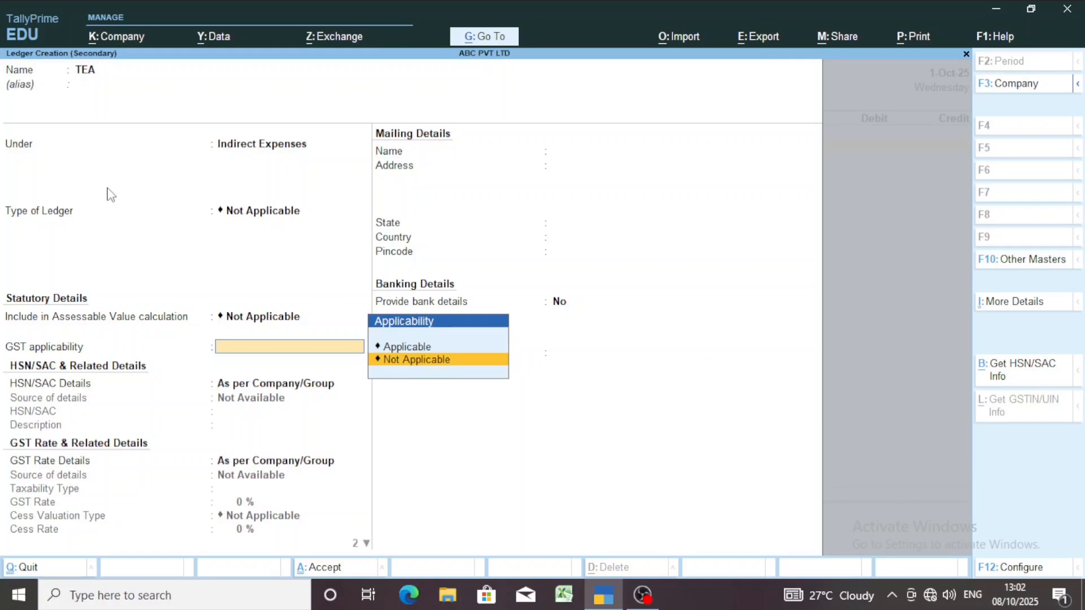
pyautogui.press('Return')
pyautogui.press('Return')
pyautogui.press('Return')
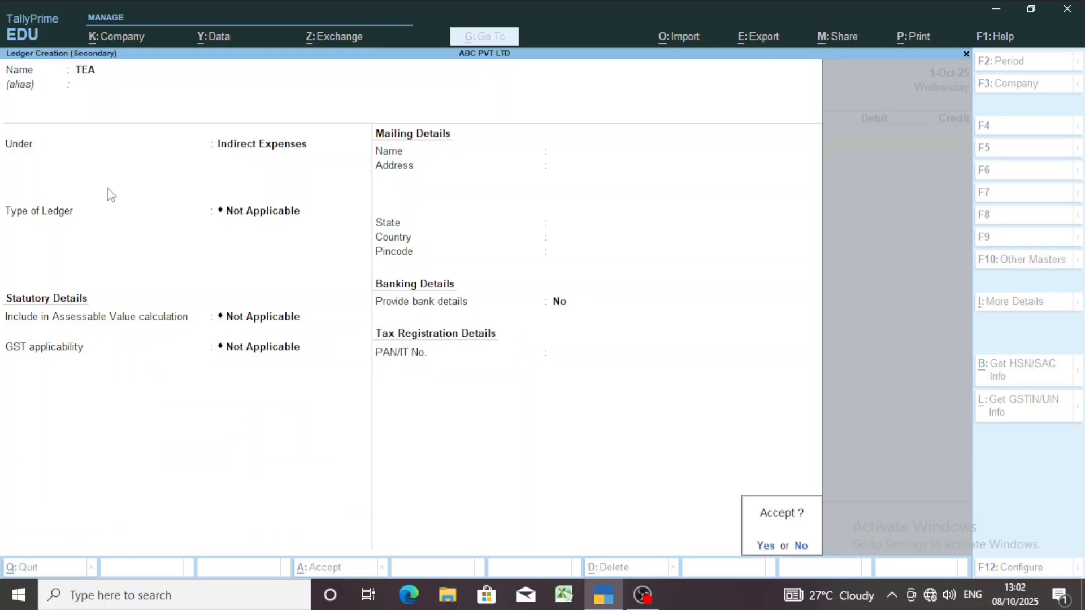
pyautogui.press('Return')
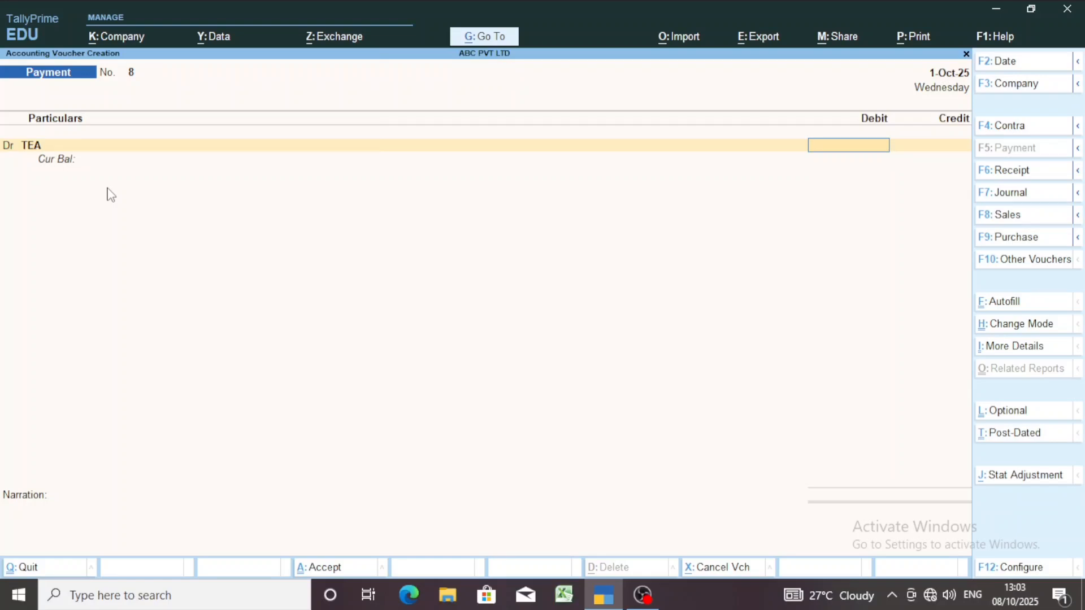
# Debit TEA with 2,000 and make the following voucher line another debit entry
pyautogui.write('2000')
pyautogui.press('Return')
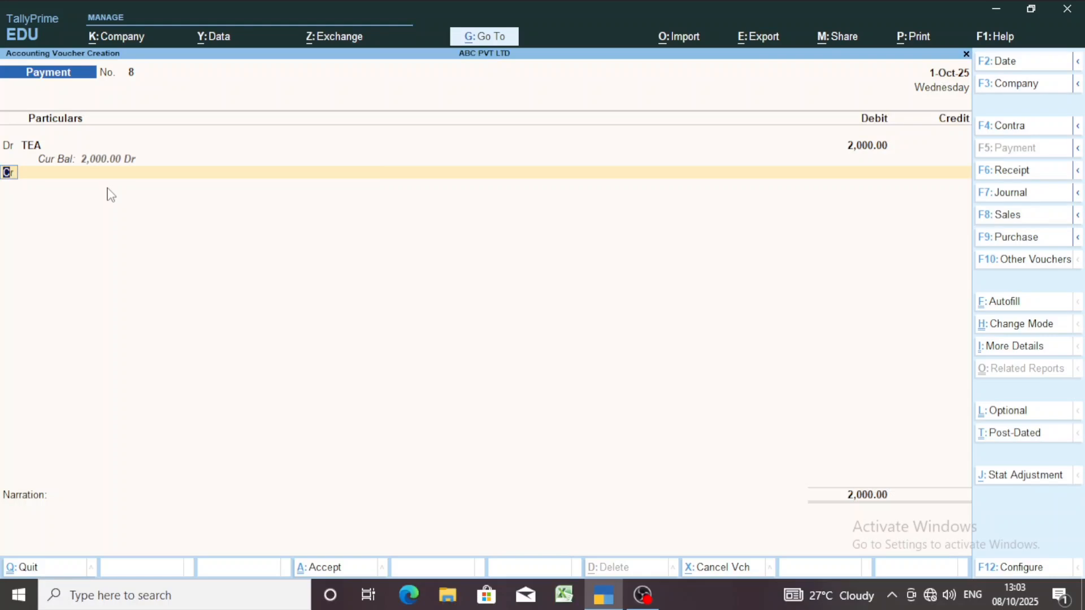
pyautogui.write('D')
pyautogui.press('Return')
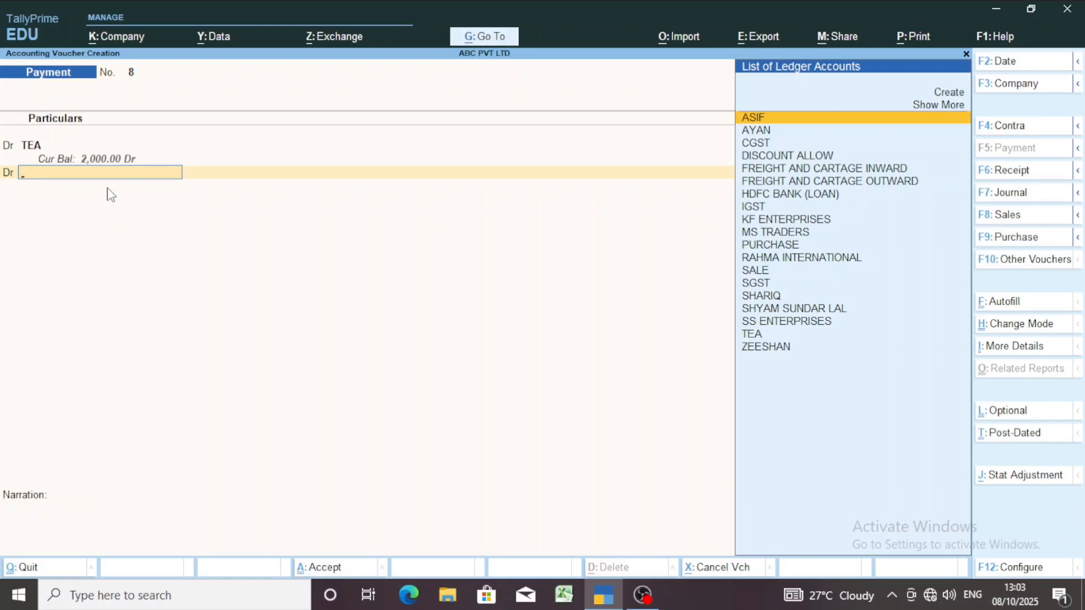
# Create a CLEANER ledger under Indirect Expenses for the second debit line, with GST applicability set to Not Applicable, and save it
pyautogui.hotkey('alt', 'c')
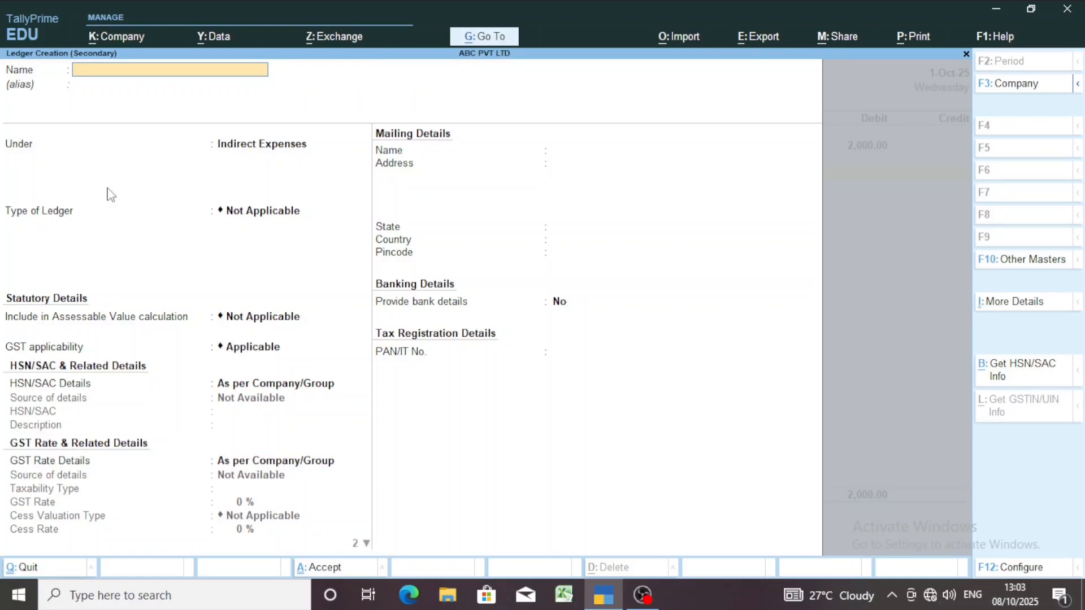
pyautogui.write('CLEANER')
pyautogui.press('Return')
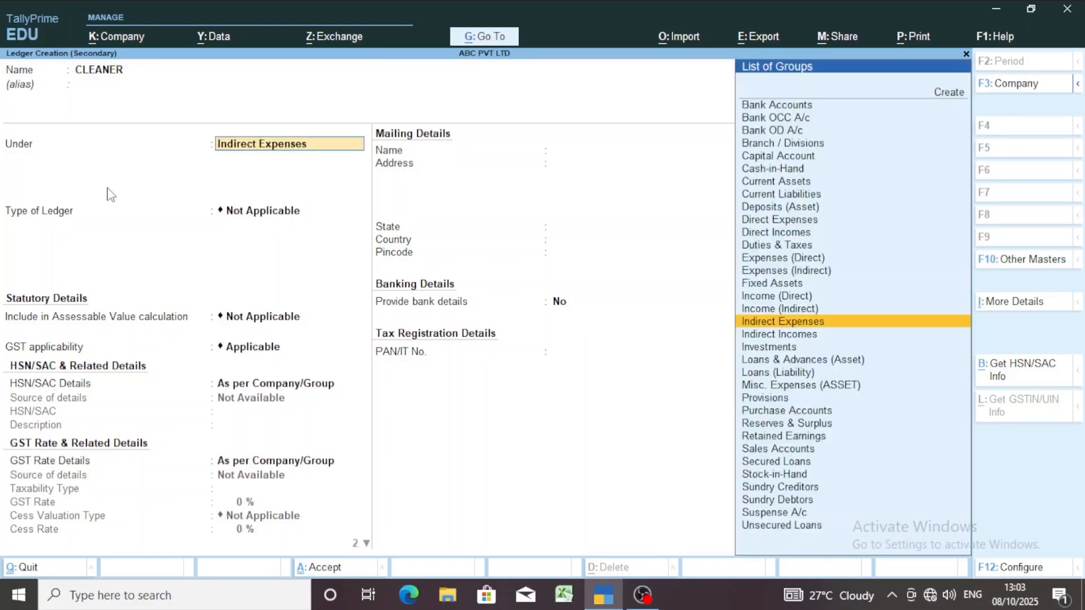
pyautogui.press('Return')
pyautogui.press('Return')
pyautogui.press('Return')
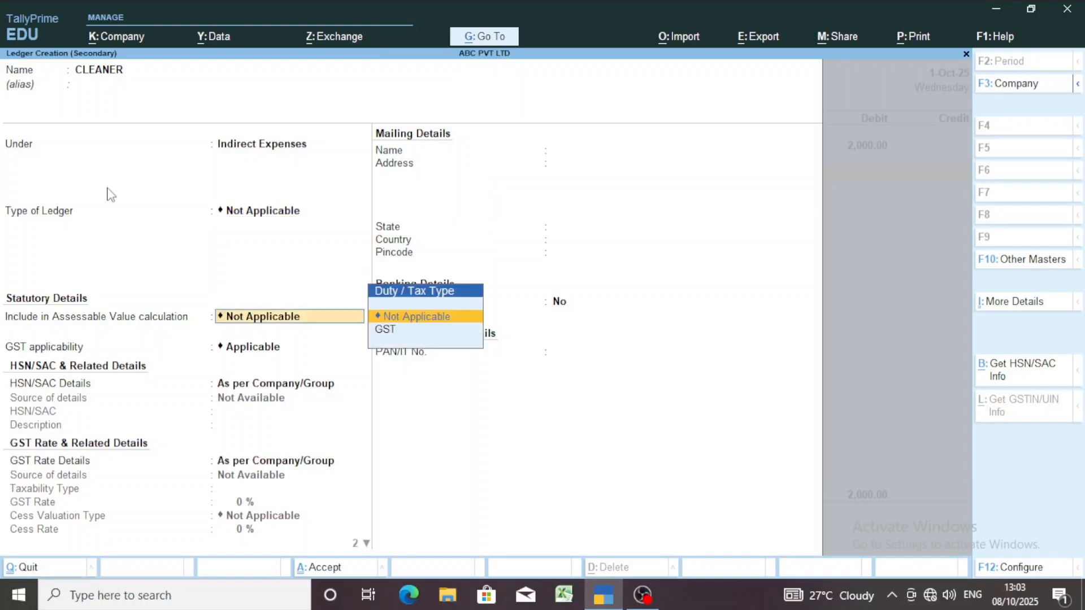
pyautogui.press('Down')
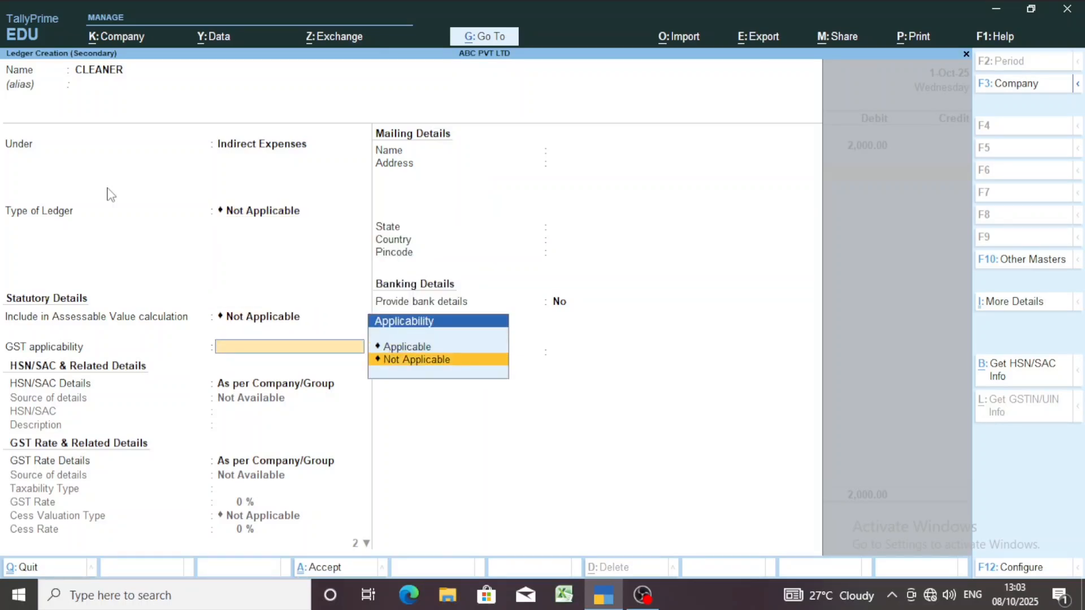
pyautogui.press('Return')
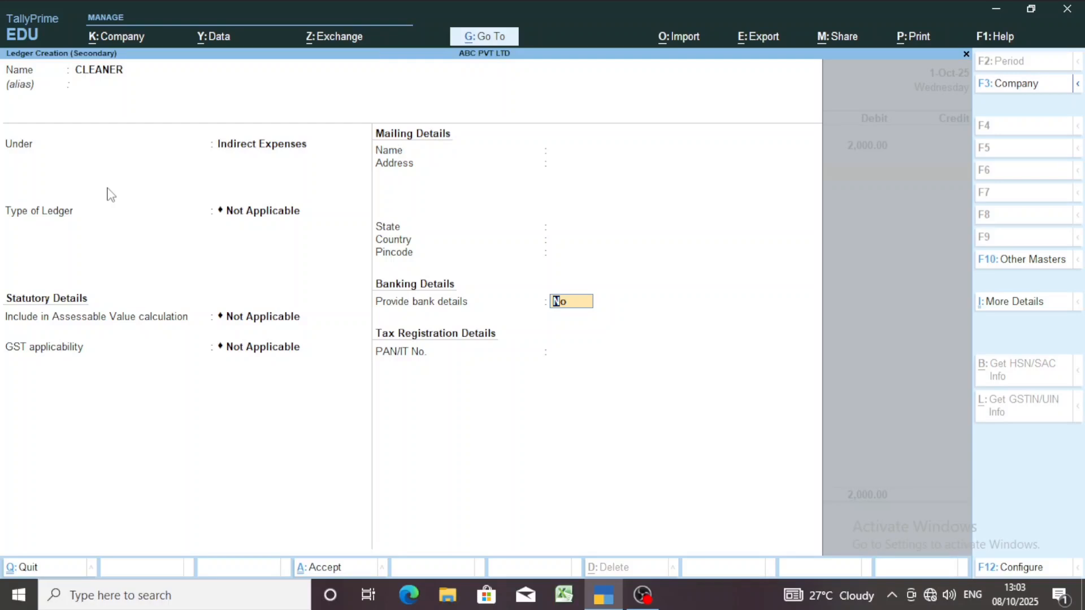
pyautogui.press('Return')
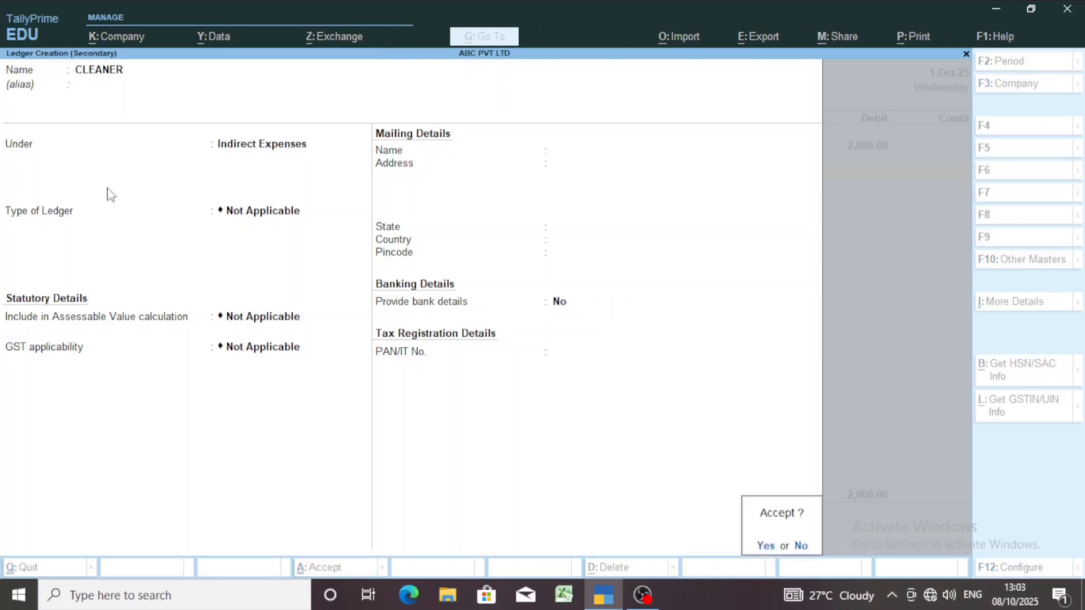
pyautogui.press('Return')
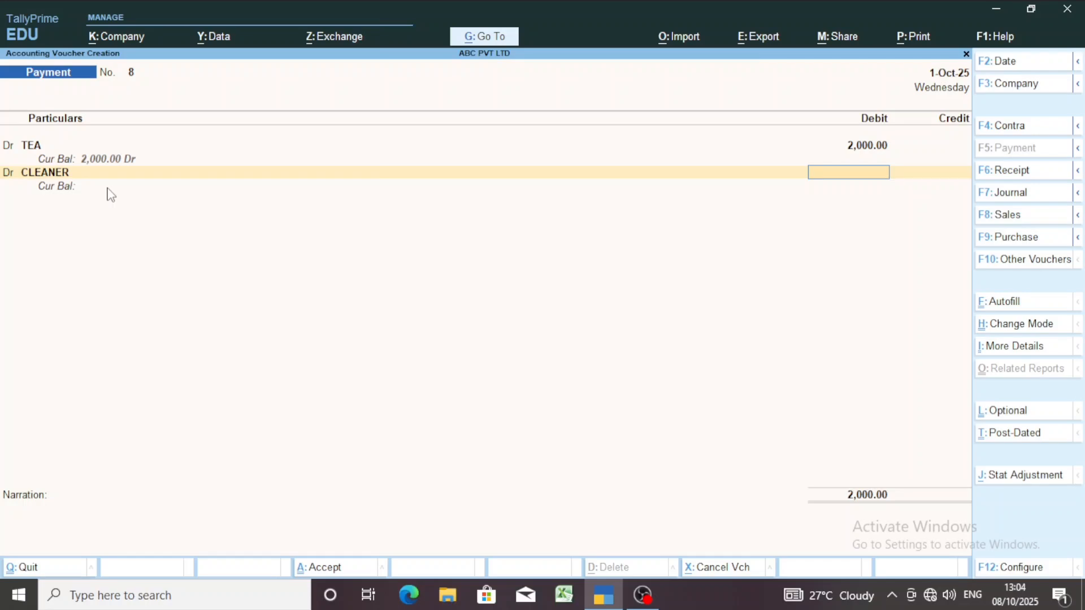
# Debit CLEANER with 1,000 and credit PETTY CASH with 3,000 in the payment voucher
pyautogui.write('1000')
pyautogui.press('Return')
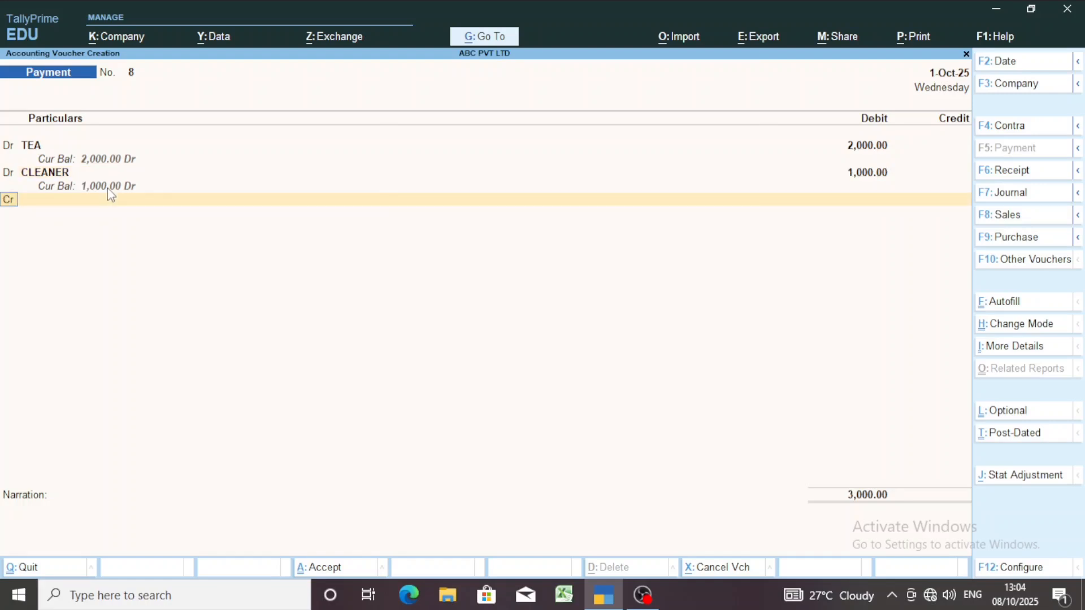
pyautogui.press('Return')
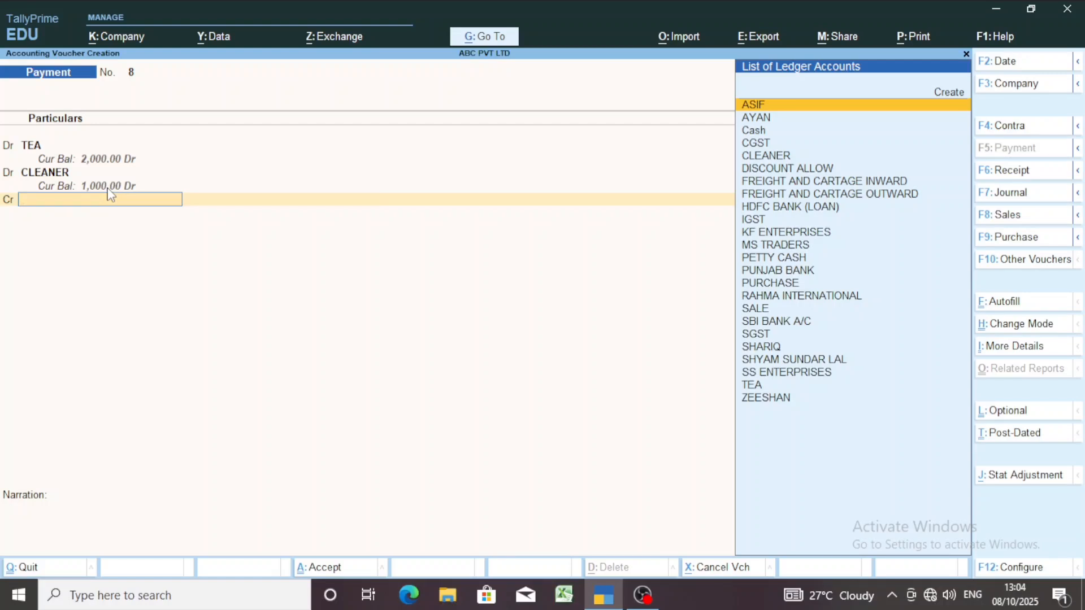
pyautogui.write('PETT')
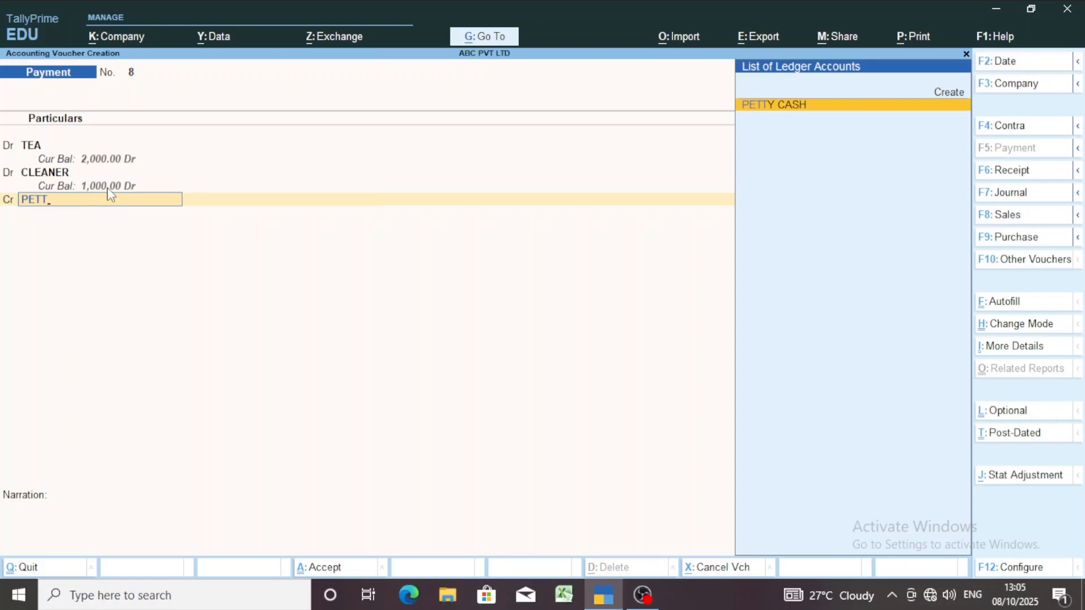
pyautogui.press('Return')
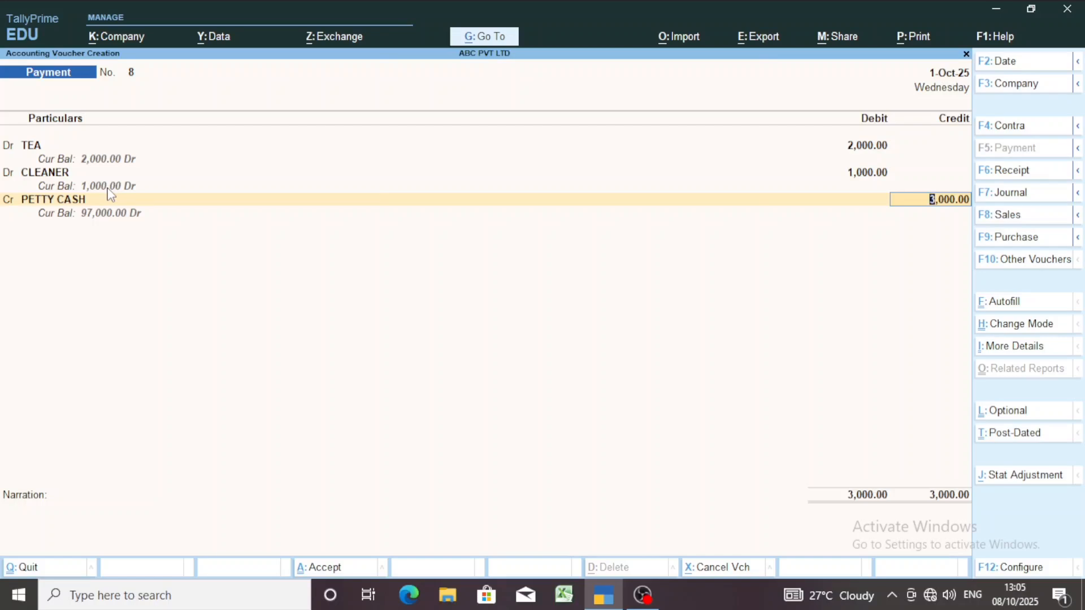
pyautogui.press('Return')
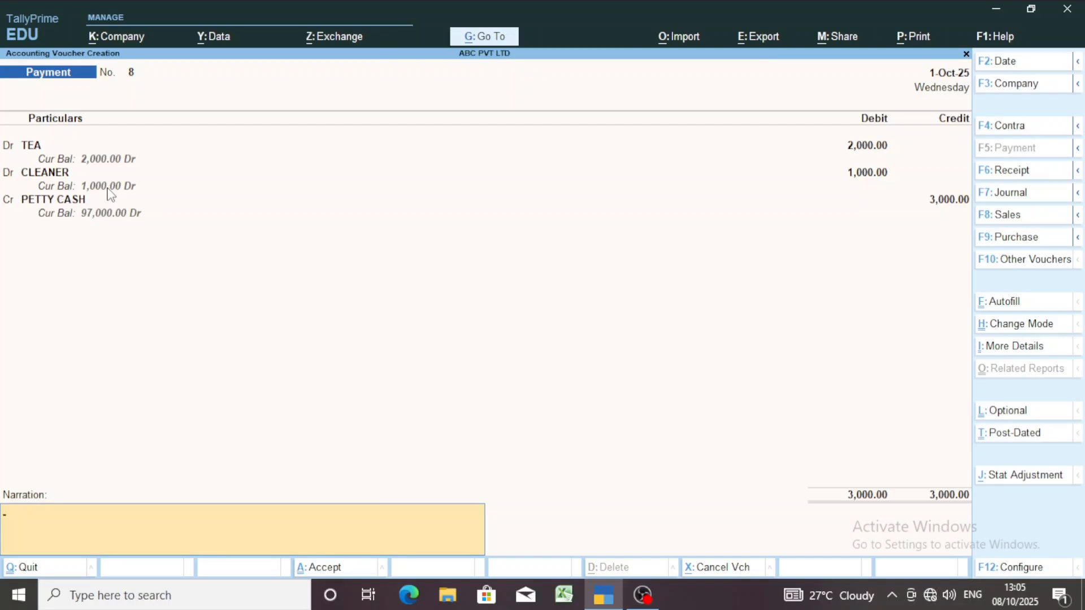
# Save the payment voucher without a narration and quit voucher entry to return to the Gateway of Tally
pyautogui.press('Return')
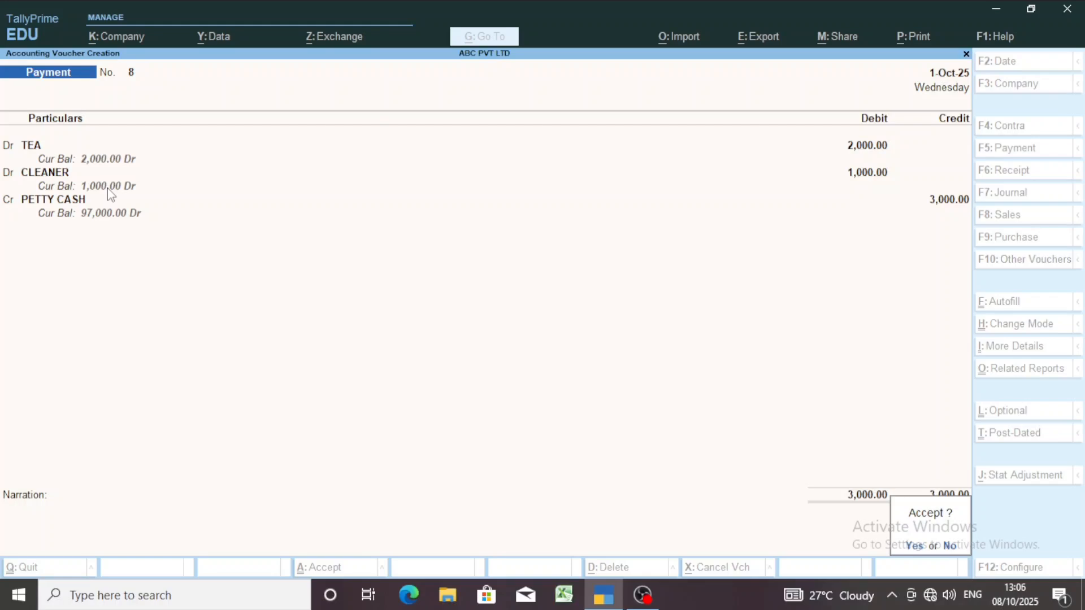
pyautogui.press('Return')
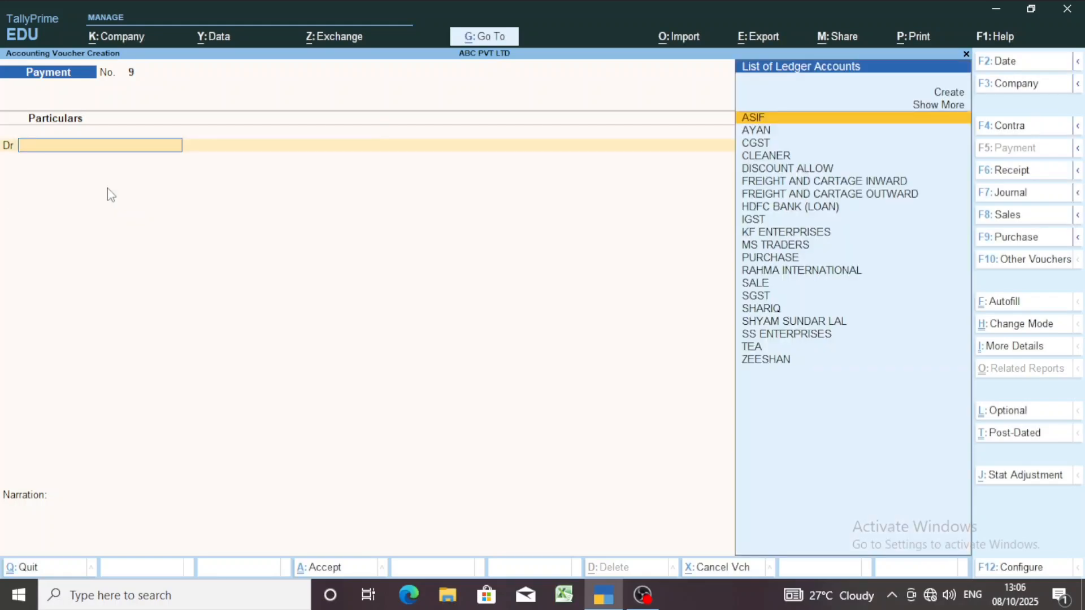
pyautogui.press('Escape')
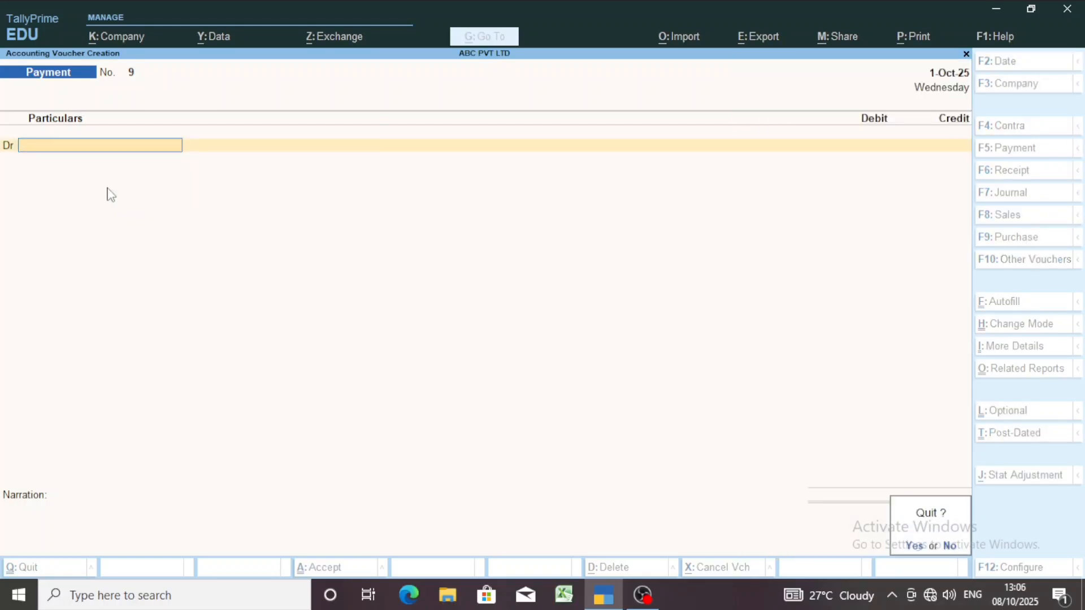
pyautogui.press('Return')
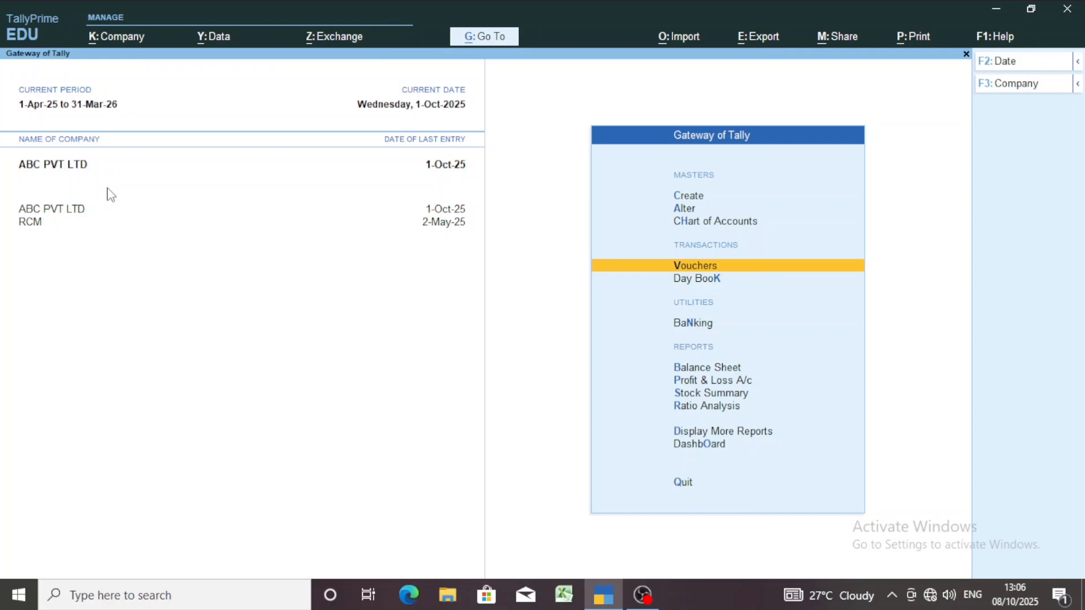